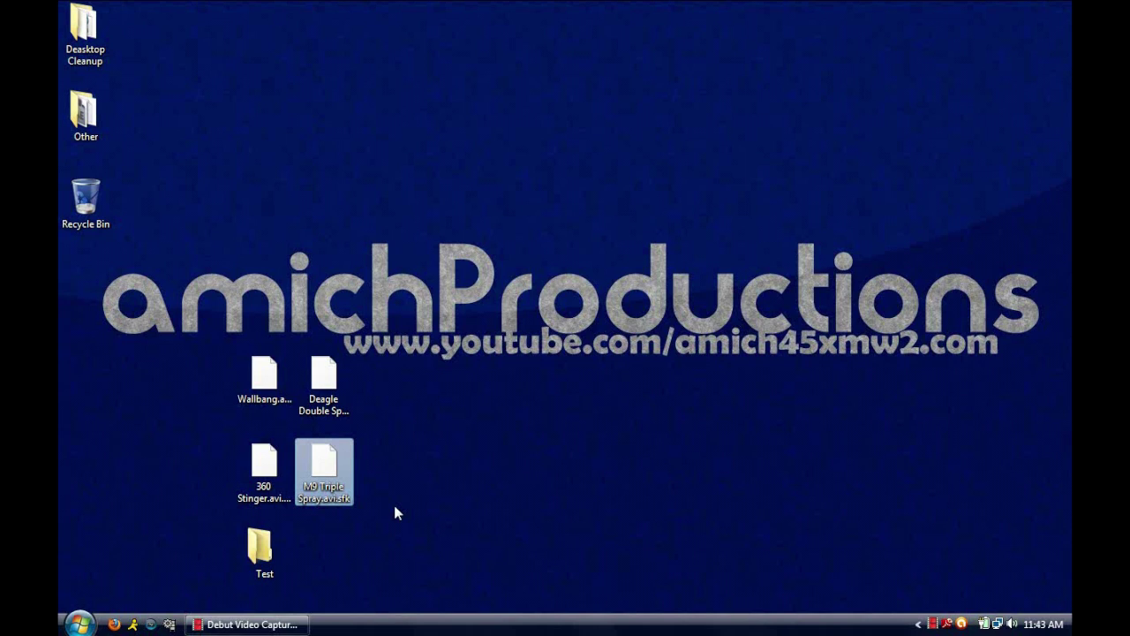
Select the Wallbang.avi.sfk and 360 Stinger.avi.sfk files on the desktop, then deselect them.
{"action": "left_click", "coordinate": [268, 394]}
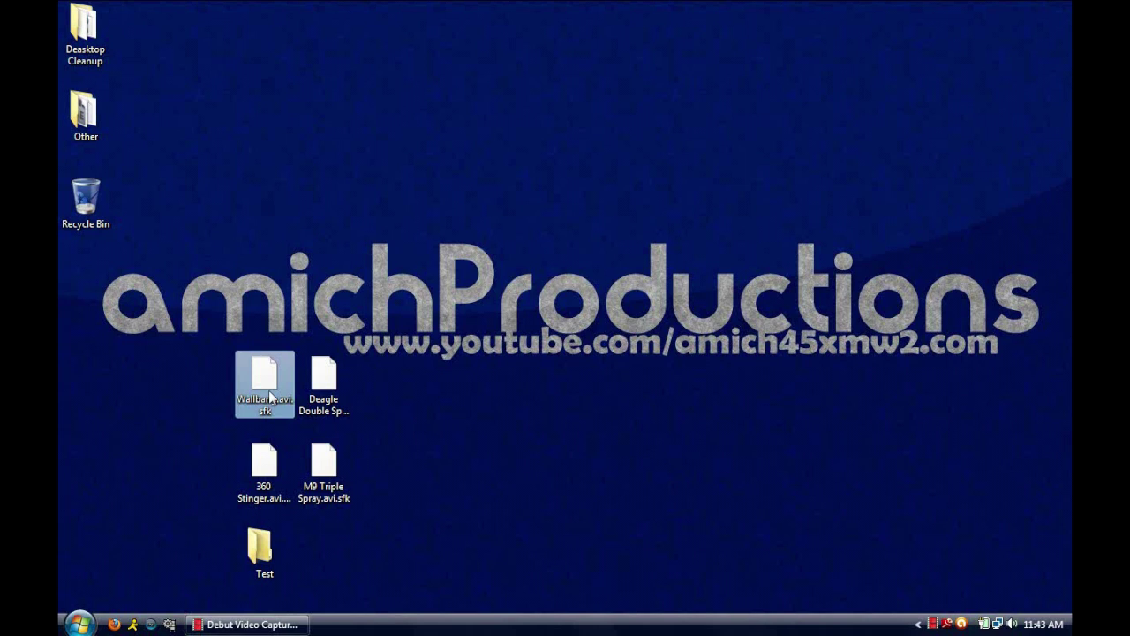
{"action": "left_click", "coordinate": [264, 466]}
{"action": "left_click", "coordinate": [449, 357]}
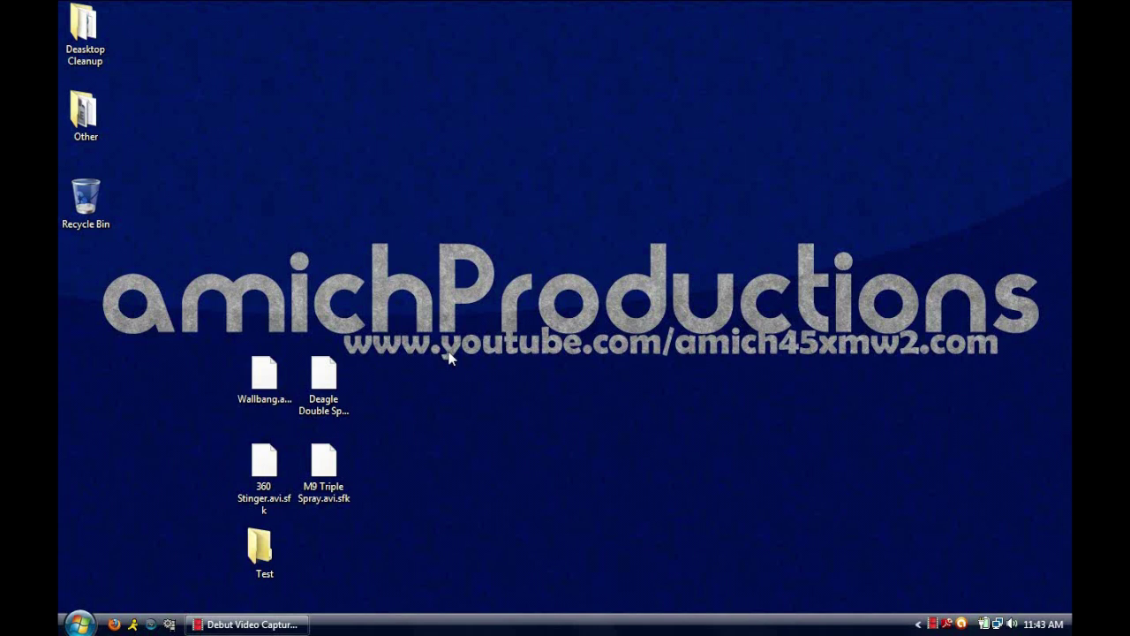
Create a new desktop text document named 'Delete sfk' and open it in Notepad.
{"action": "right_click", "coordinate": [289, 215]}
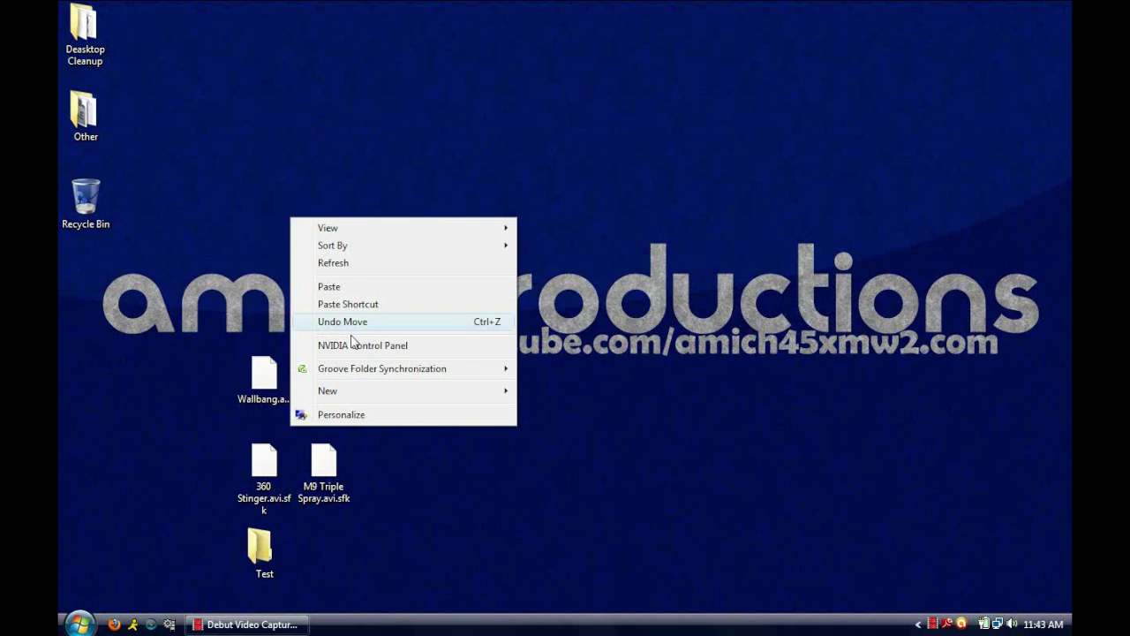
{"action": "left_click", "coordinate": [403, 397]}
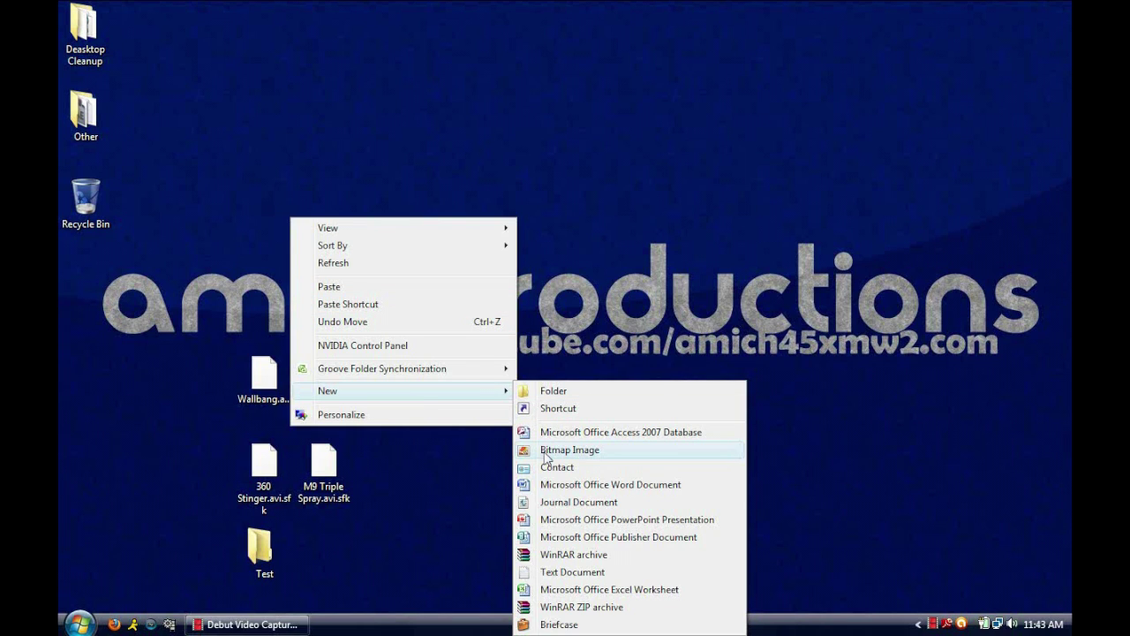
{"action": "left_click", "coordinate": [570, 574]}
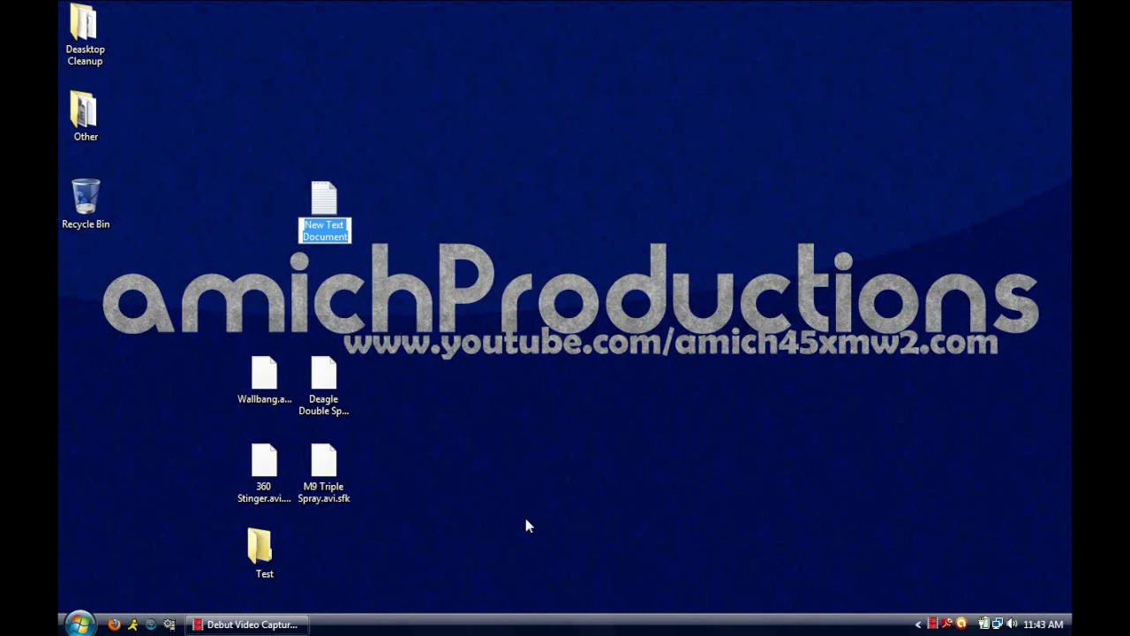
{"action": "type", "text": "Dele"}
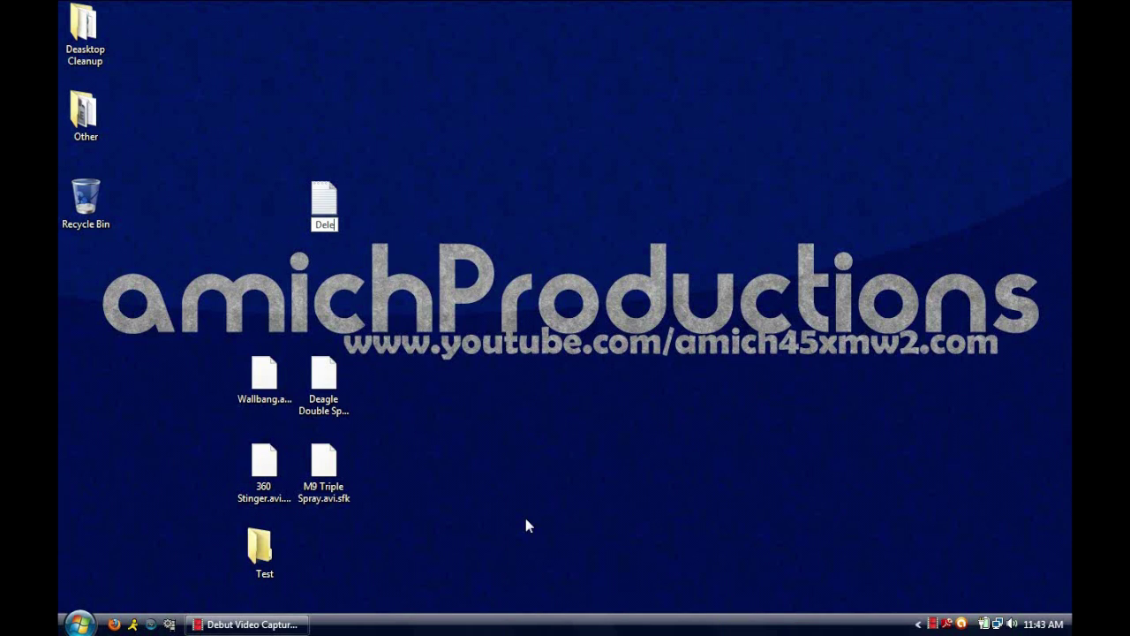
{"action": "type", "text": "te sfk"}
{"action": "key", "text": "Return"}
{"action": "double_click", "coordinate": [343, 222]}
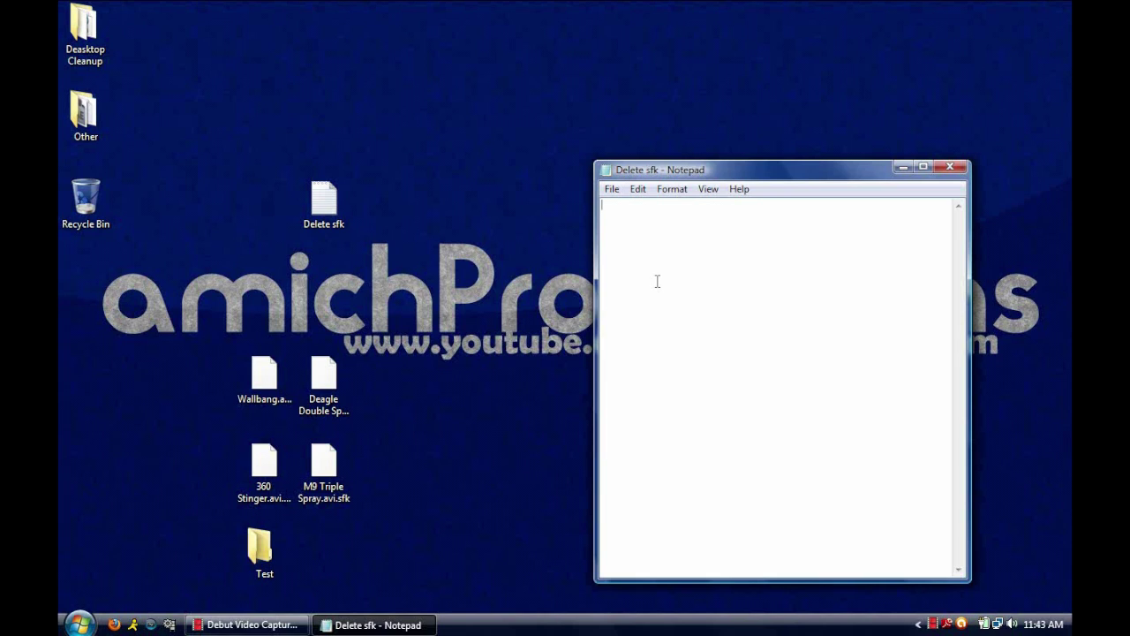
Enter the command 'del /s /f /q *.sfk' as the file's only line.
{"action": "type", "text": "del "}
{"action": "type", "text": "/s "}
{"action": "type", "text": "/f"}
{"action": "type", "text": " /q"}
{"action": "type", "text": " *."}
{"action": "type", "text": "sfk"}
Save As with '.bat' appended to the name, creating 'Delete sfk.bat' on the desktop.
{"action": "left_click", "coordinate": [611, 189]}
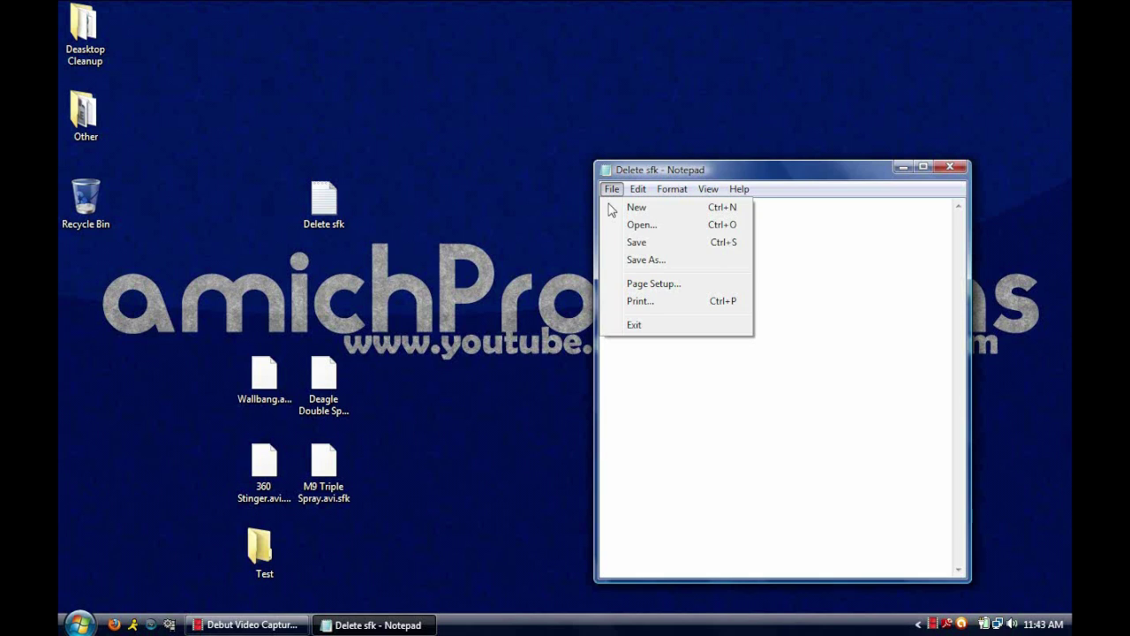
{"action": "left_click", "coordinate": [620, 261]}
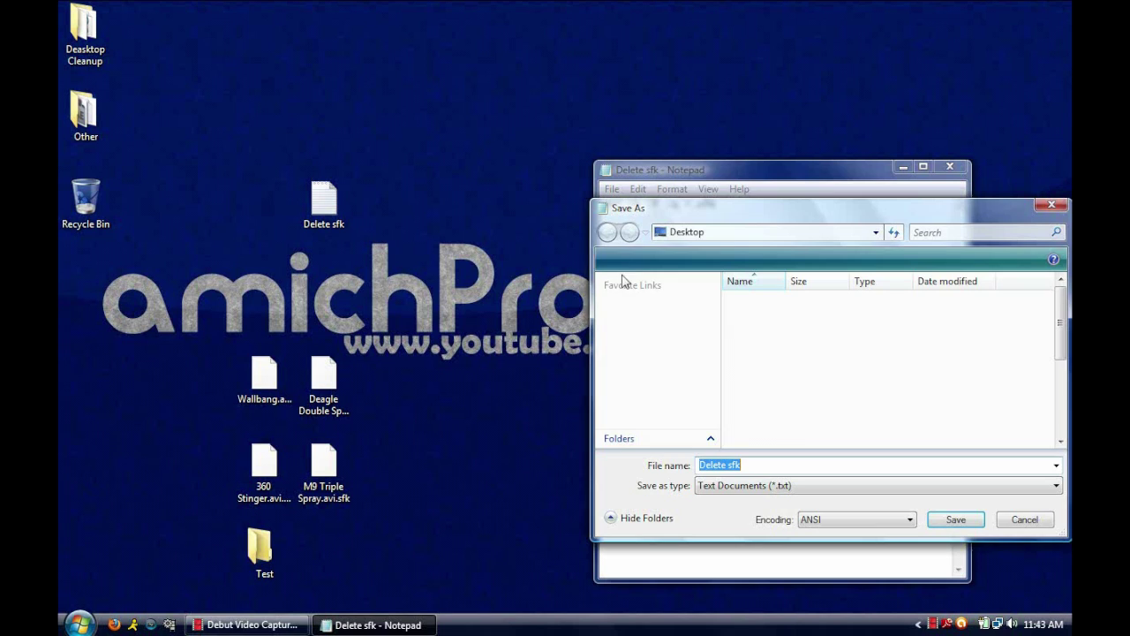
{"action": "left_click", "coordinate": [755, 465]}
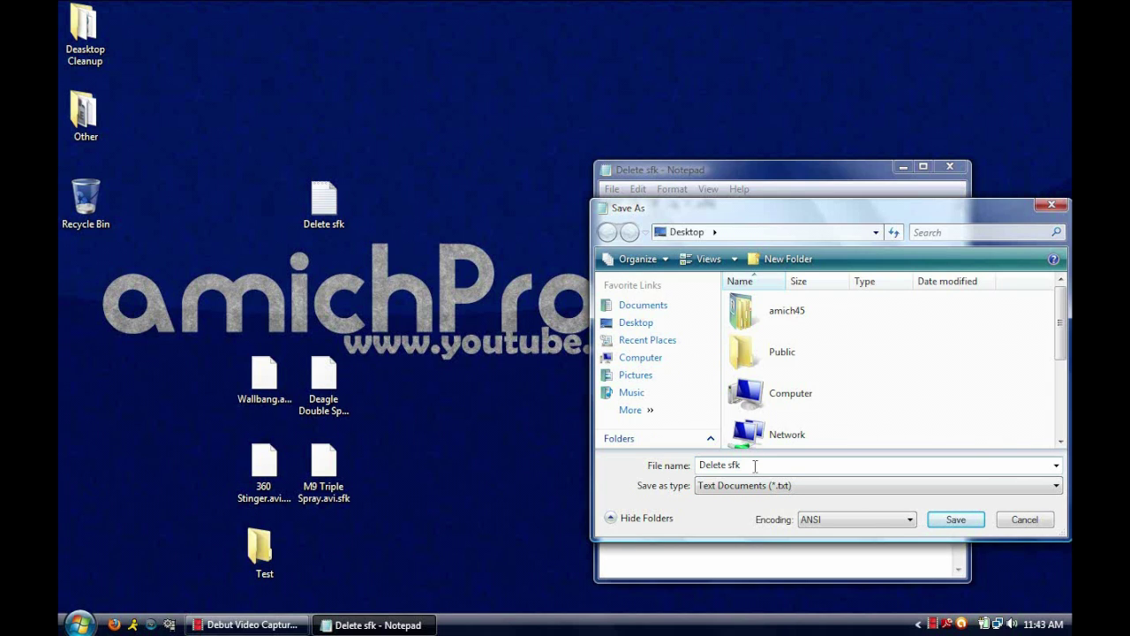
{"action": "type", "text": ".bat"}
{"action": "left_click", "coordinate": [954, 521]}
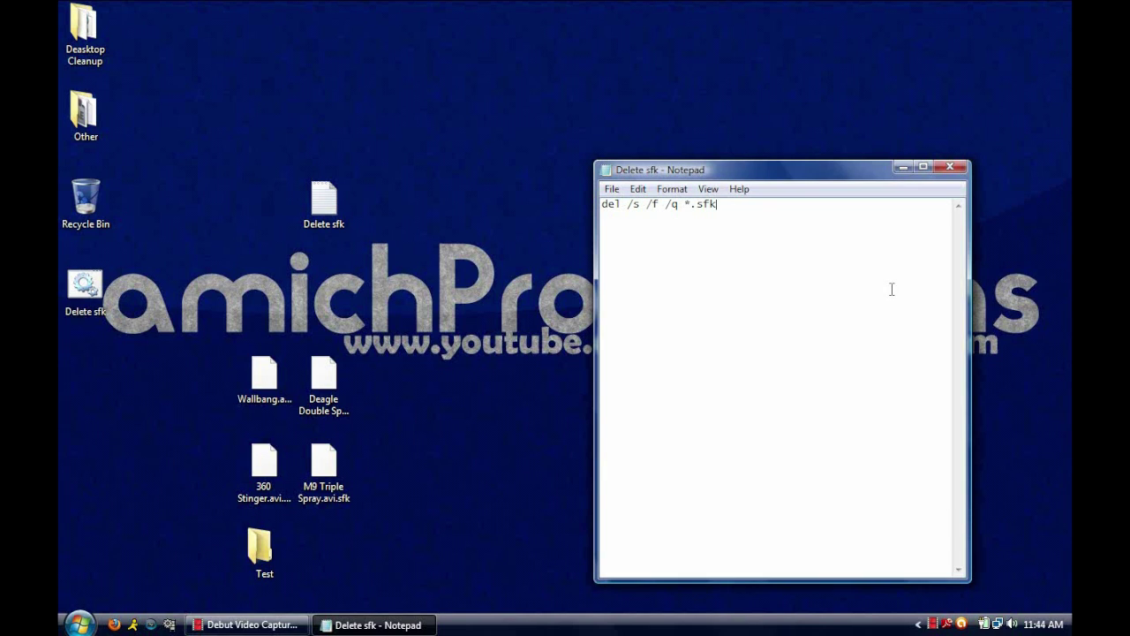
Close Notepad, bin the Delete sfk text file, and move the batch icon to the desktop's top centre.
{"action": "left_click", "coordinate": [950, 167]}
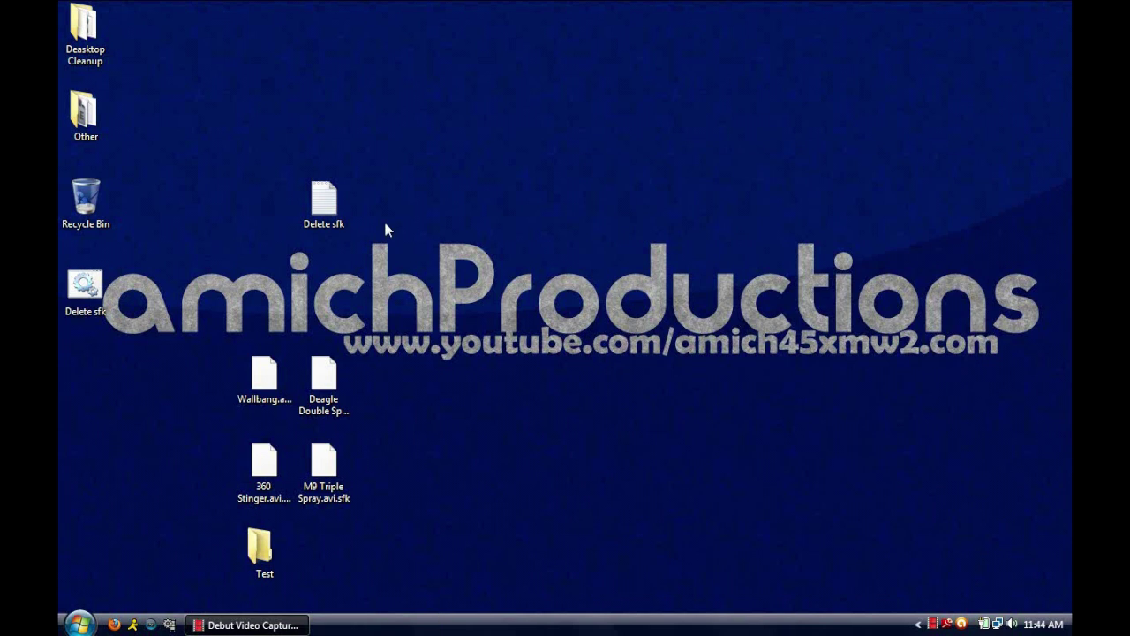
{"action": "left_click_drag", "start_coordinate": [338, 223], "coordinate": [86, 206]}
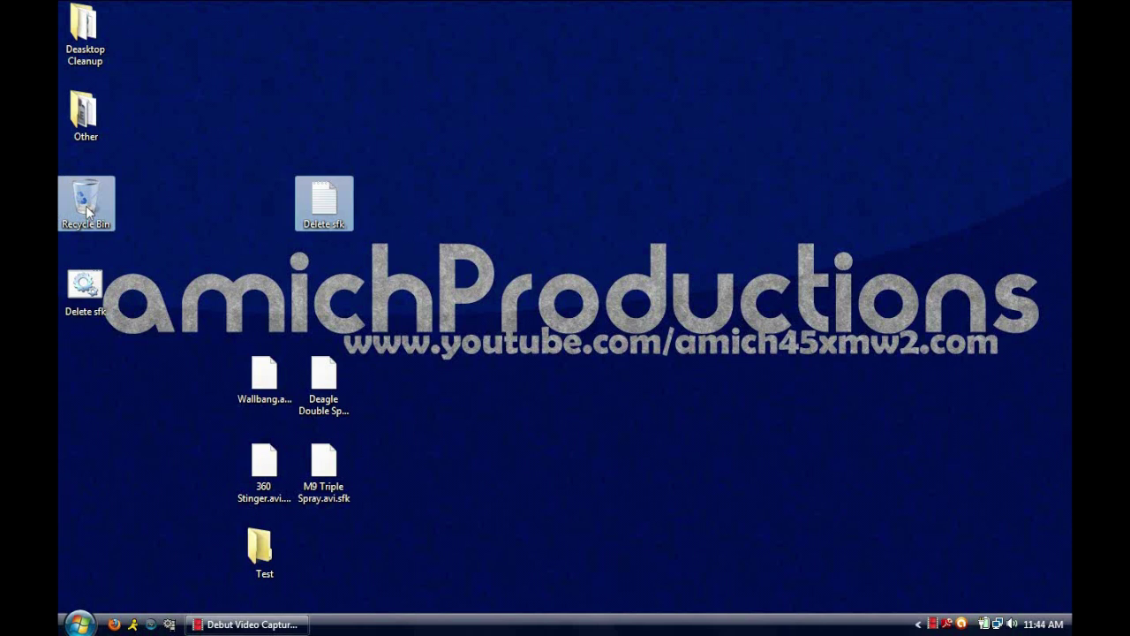
{"action": "left_click_drag", "start_coordinate": [85, 287], "coordinate": [532, 138]}
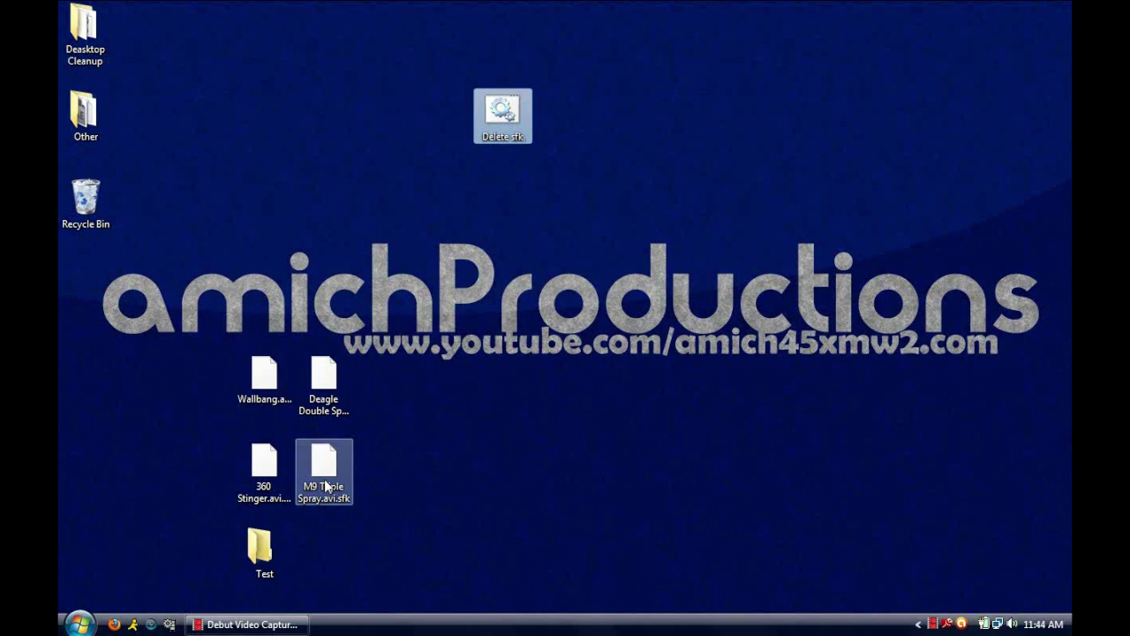
{"action": "left_click", "coordinate": [264, 563]}
{"action": "double_click", "coordinate": [266, 560]}
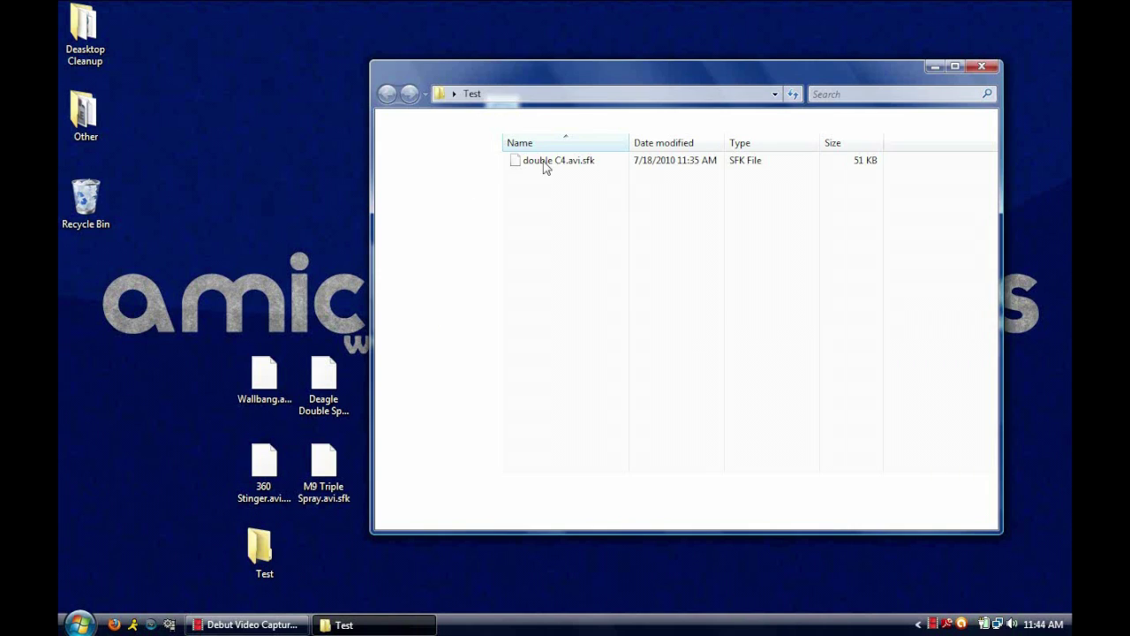
{"action": "left_click", "coordinate": [548, 164]}
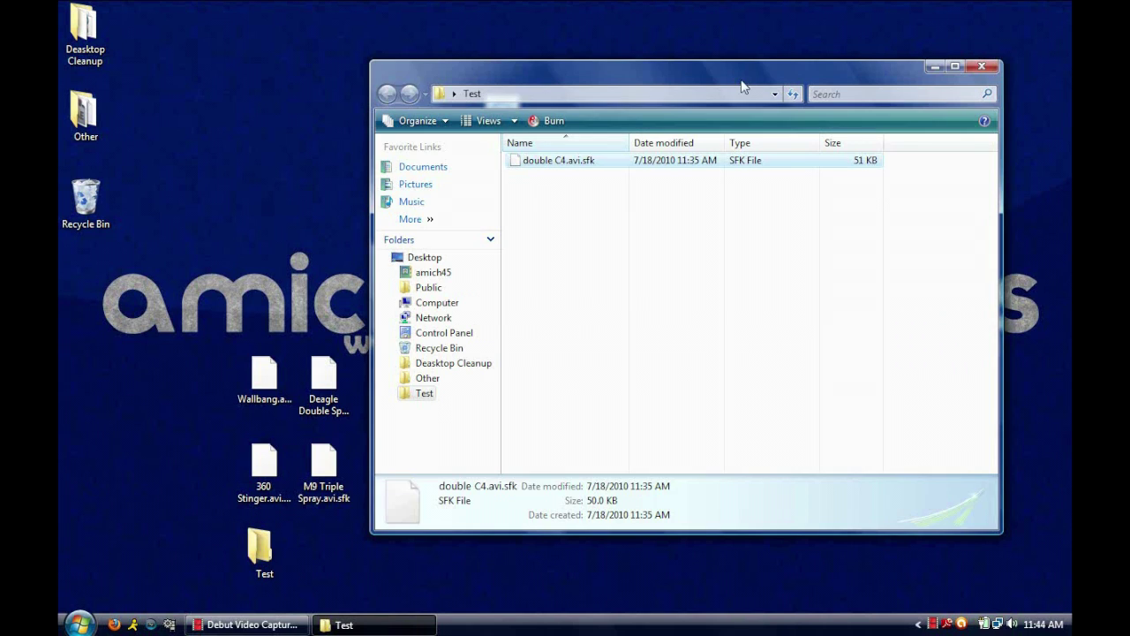
{"action": "left_click", "coordinate": [981, 66]}
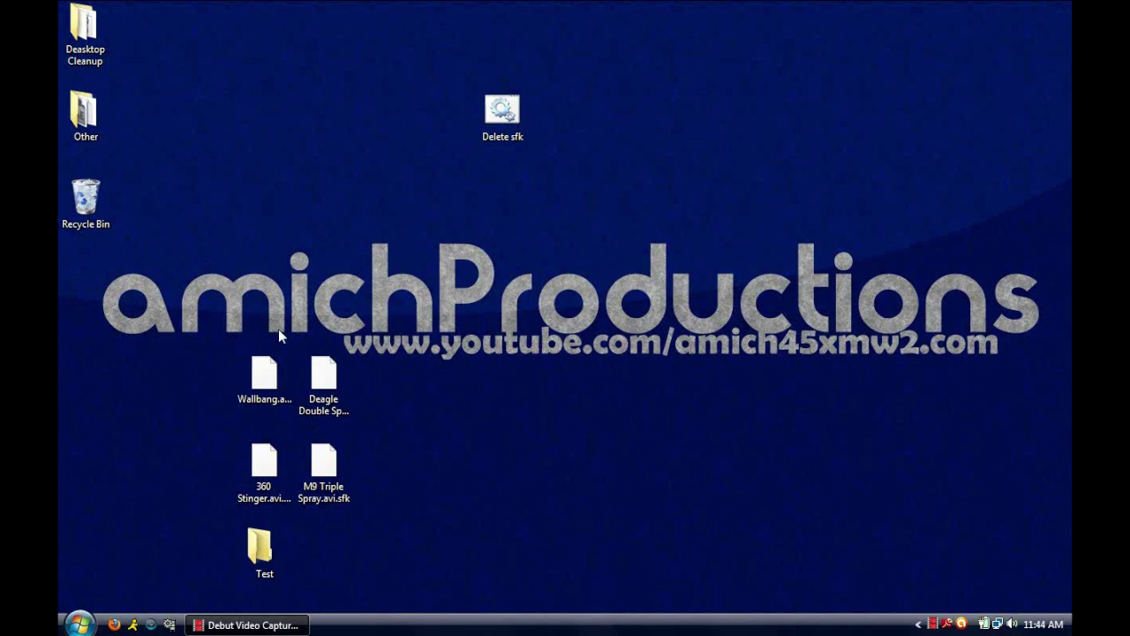
{"action": "left_click", "coordinate": [79, 624]}
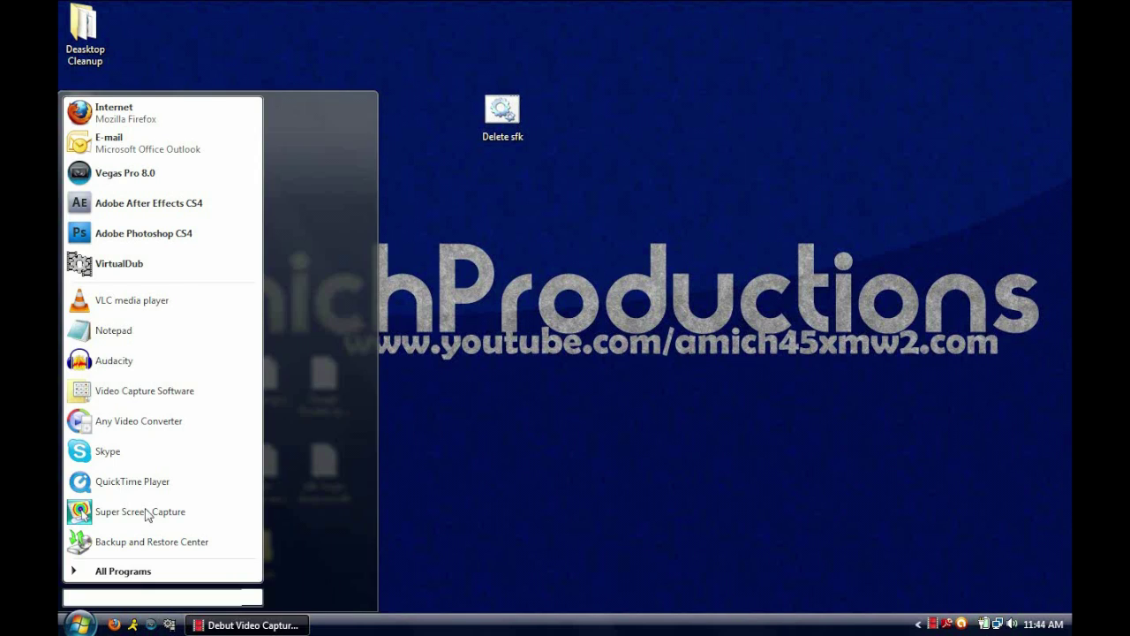
{"action": "left_click", "coordinate": [364, 145]}
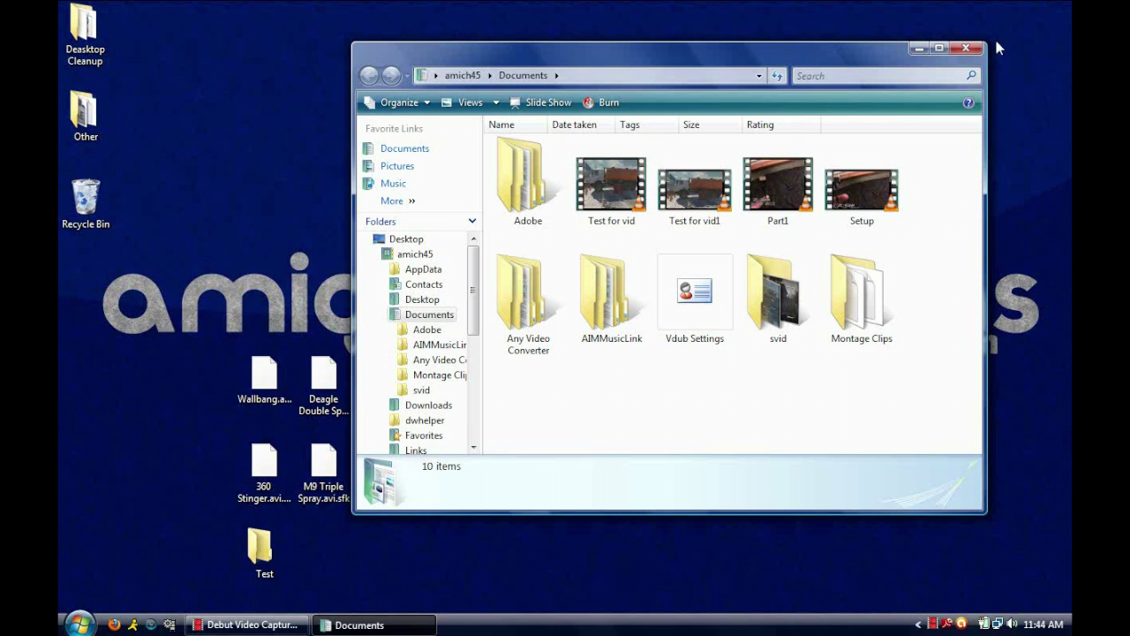
{"action": "left_click", "coordinate": [967, 48]}
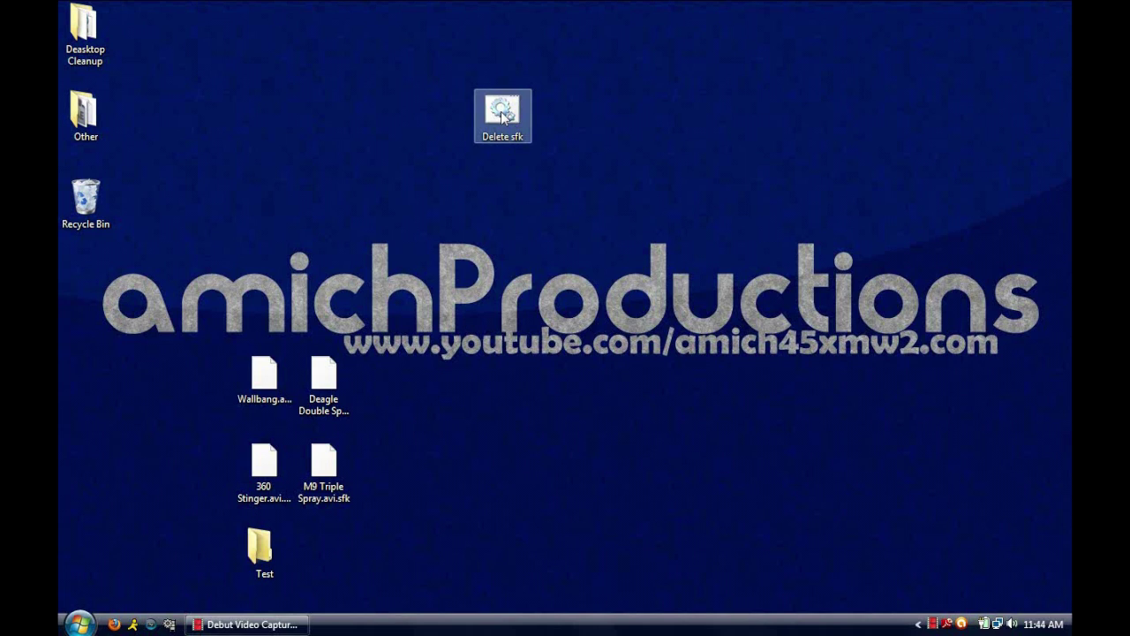
{"action": "left_click_drag", "start_coordinate": [503, 119], "coordinate": [509, 173]}
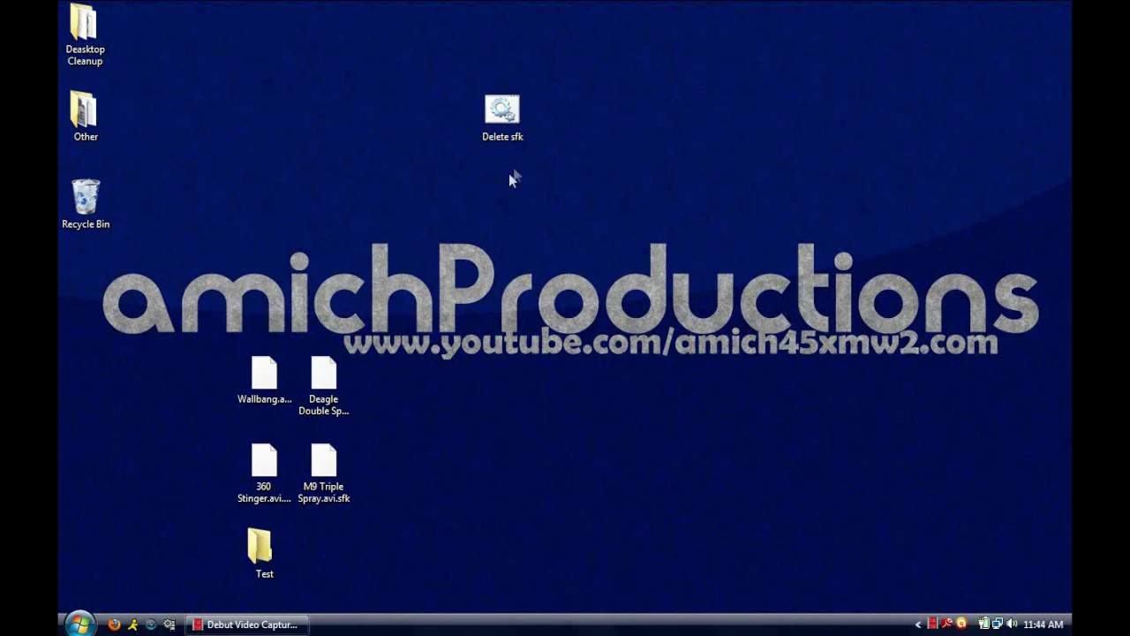
Run the Delete sfk.bat batch file, deleting the four .sfk files from the desktop.
{"action": "left_click", "coordinate": [514, 124]}
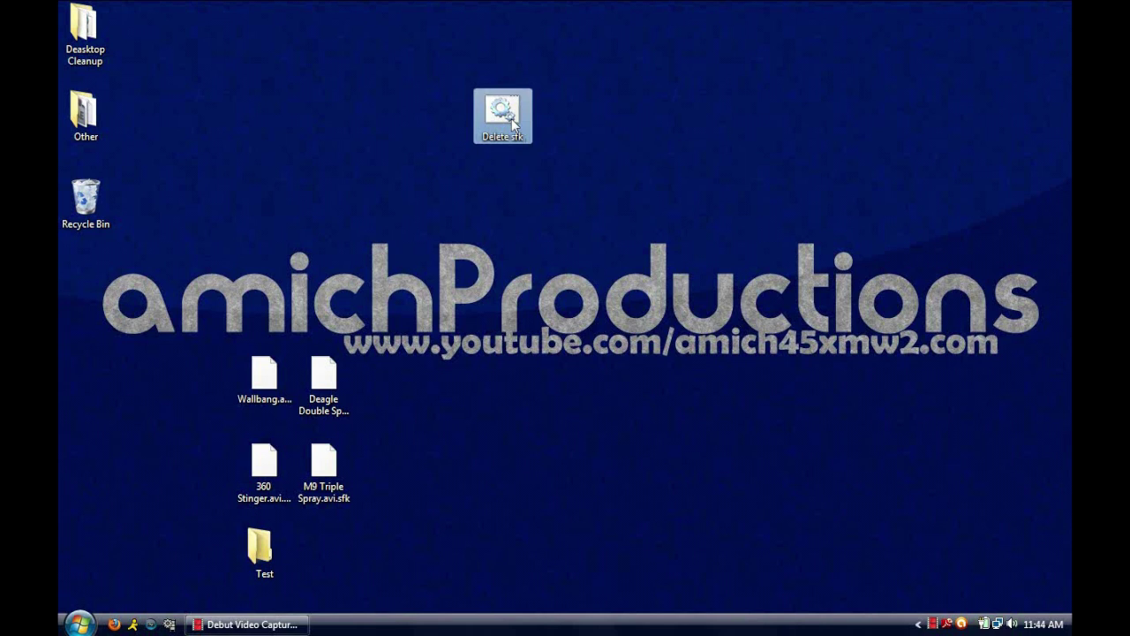
{"action": "double_click", "coordinate": [513, 125]}
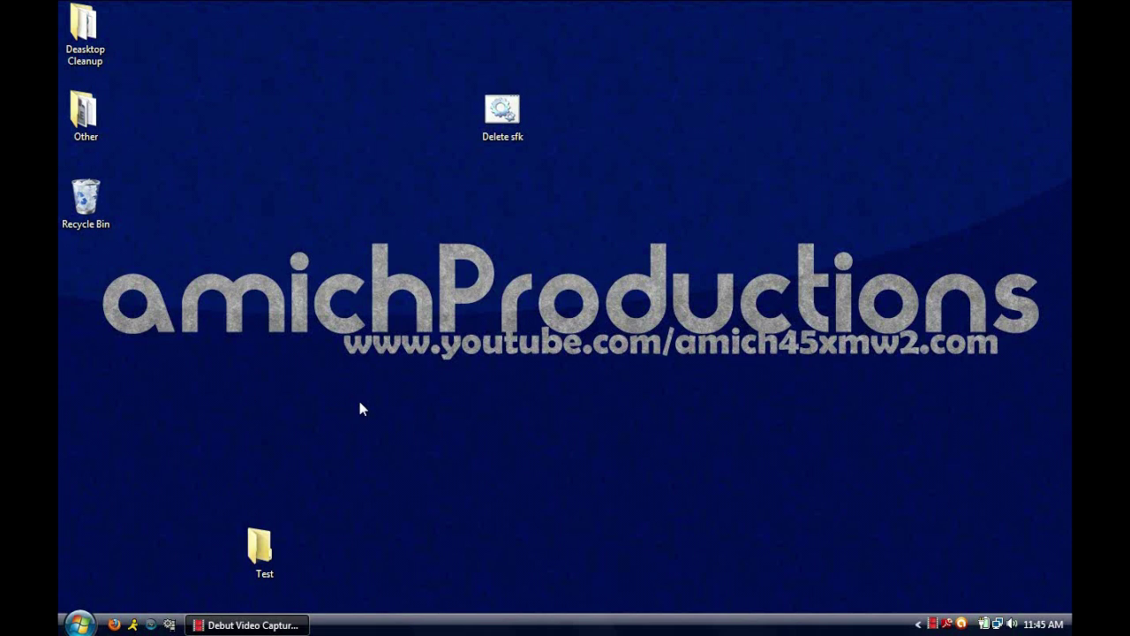
{"action": "double_click", "coordinate": [265, 537]}
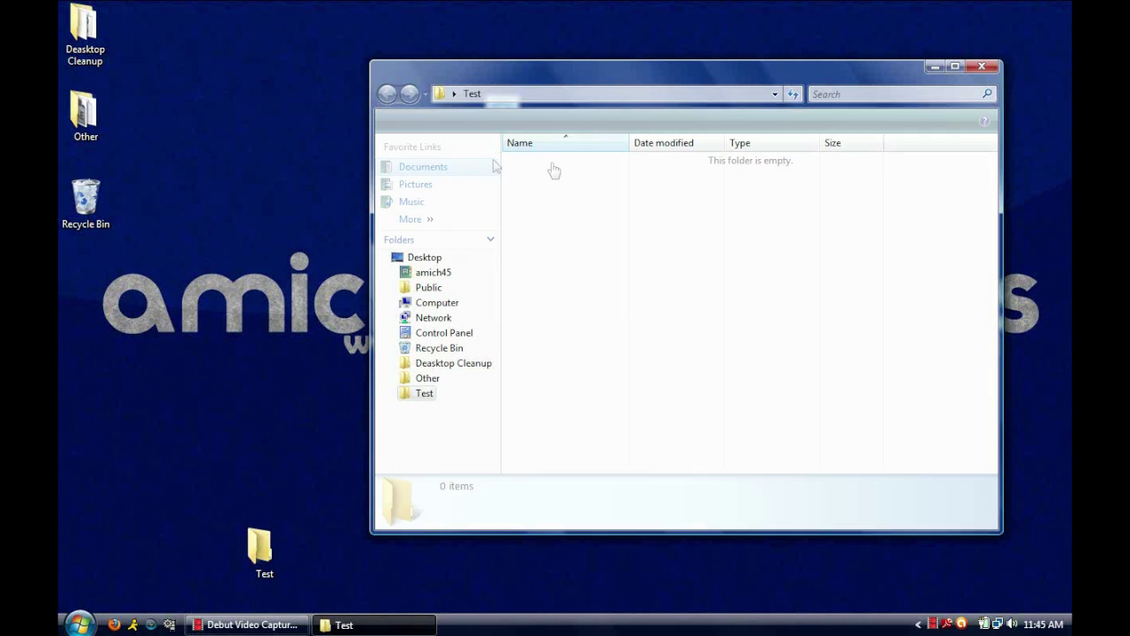
{"action": "left_click", "coordinate": [992, 68]}
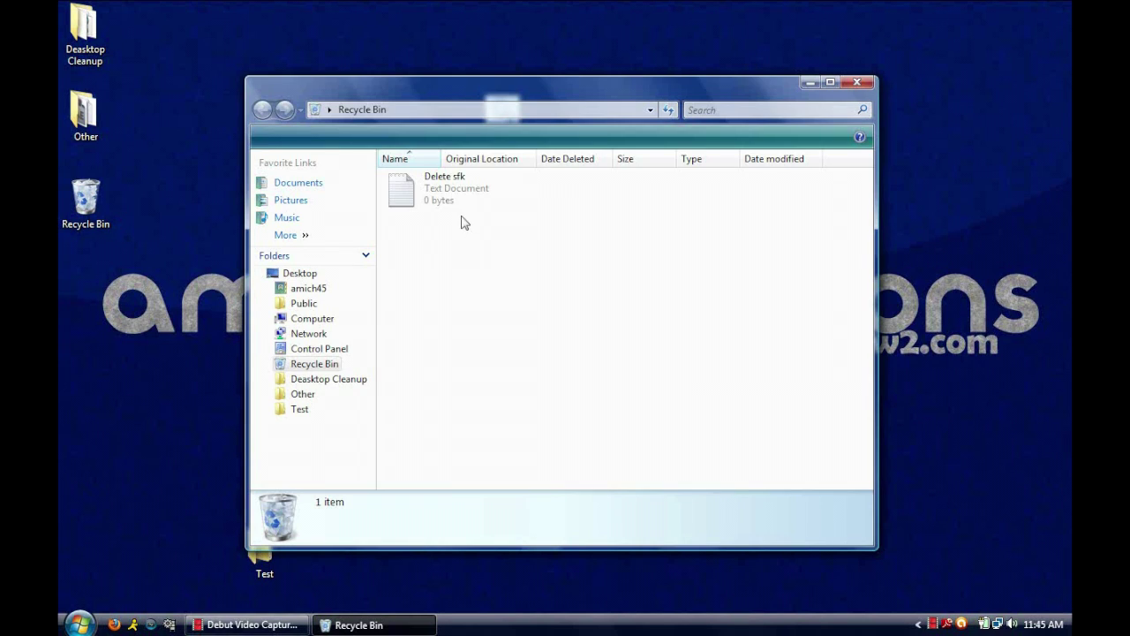
{"action": "left_click", "coordinate": [442, 196]}
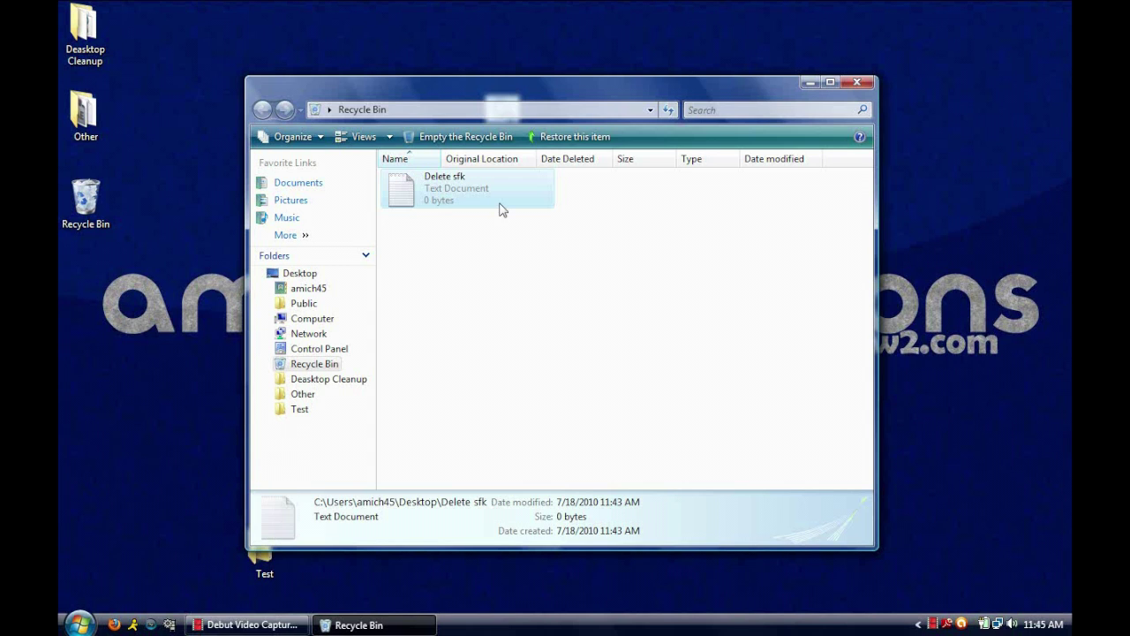
{"action": "left_click", "coordinate": [855, 84]}
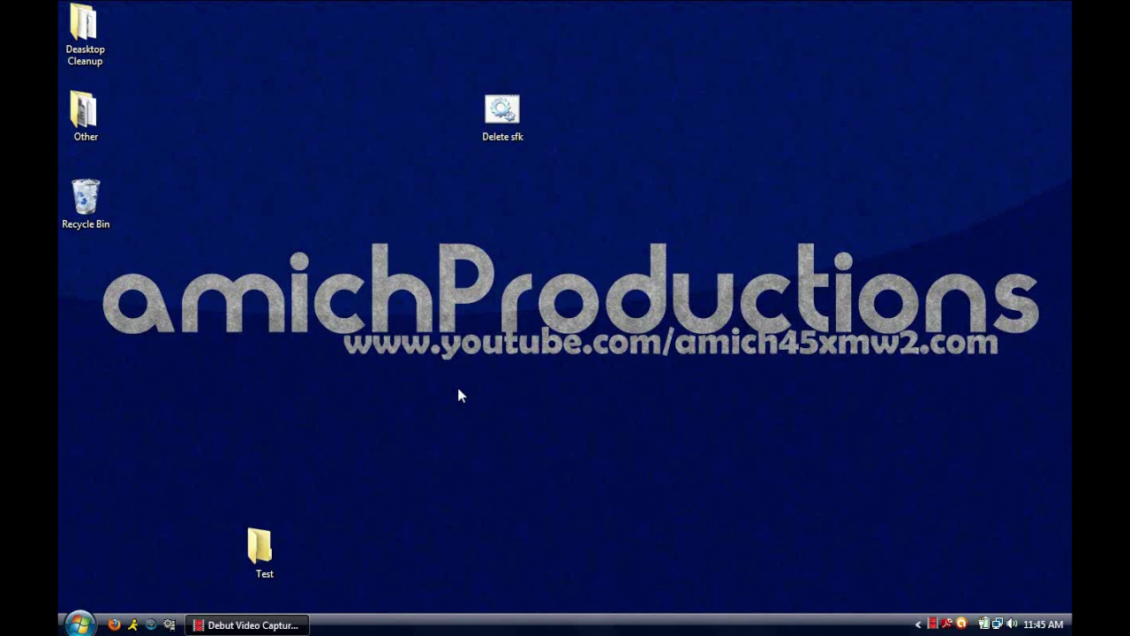
Open Delete sfk.bat in Notepad via its right-click Edit command to show the del line.
{"action": "double_click", "coordinate": [496, 128]}
{"action": "right_click", "coordinate": [496, 129]}
{"action": "left_click", "coordinate": [510, 157]}
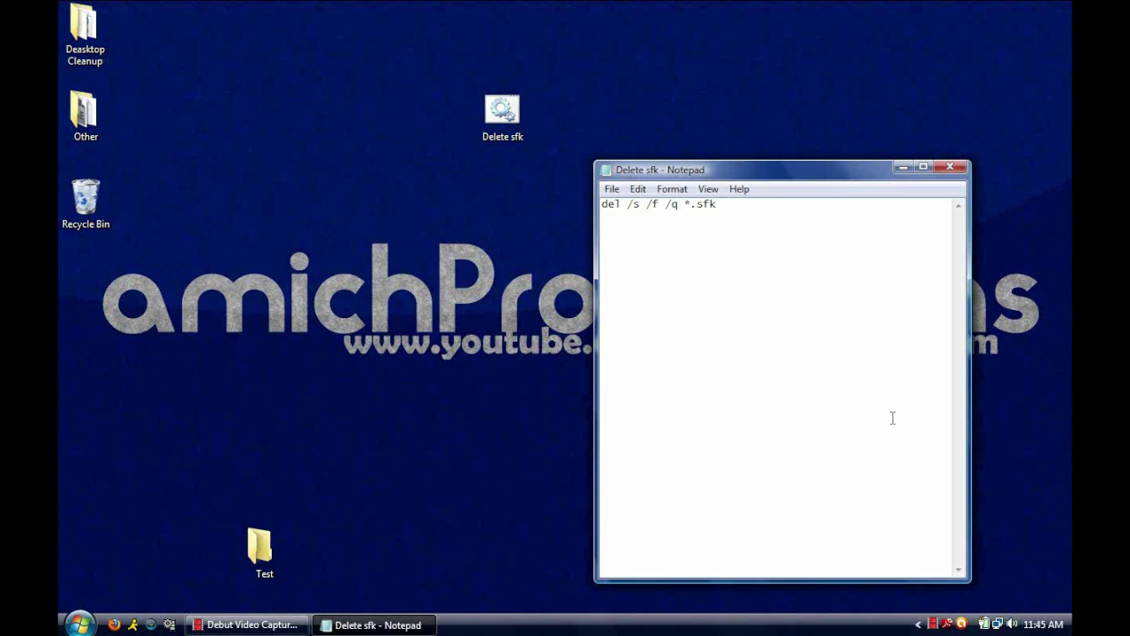
{"action": "right_click", "coordinate": [934, 625]}
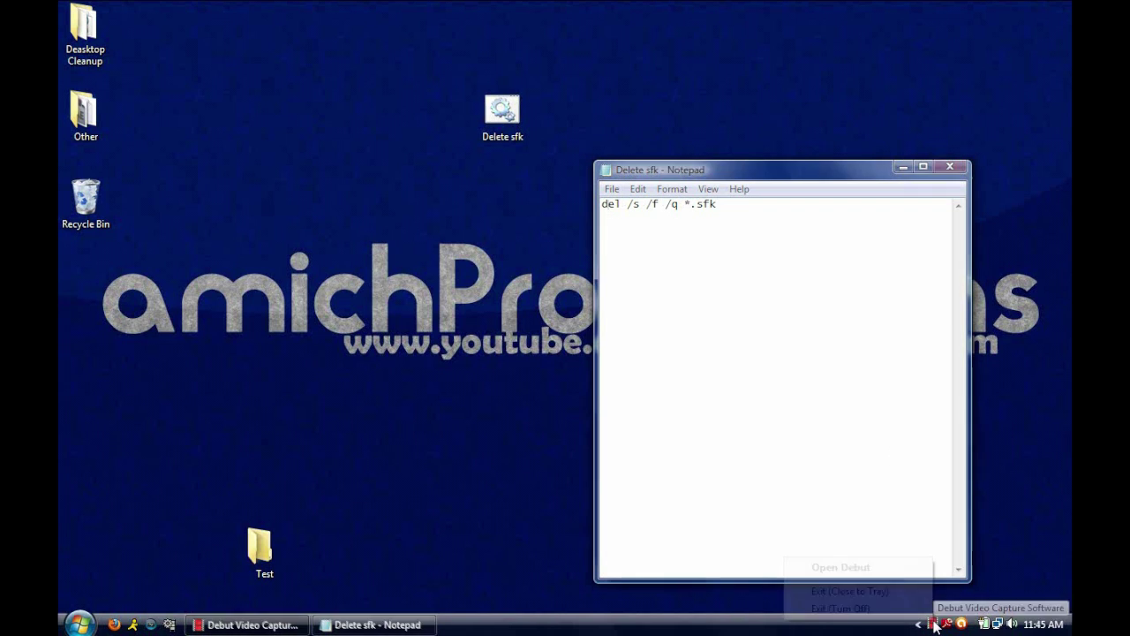